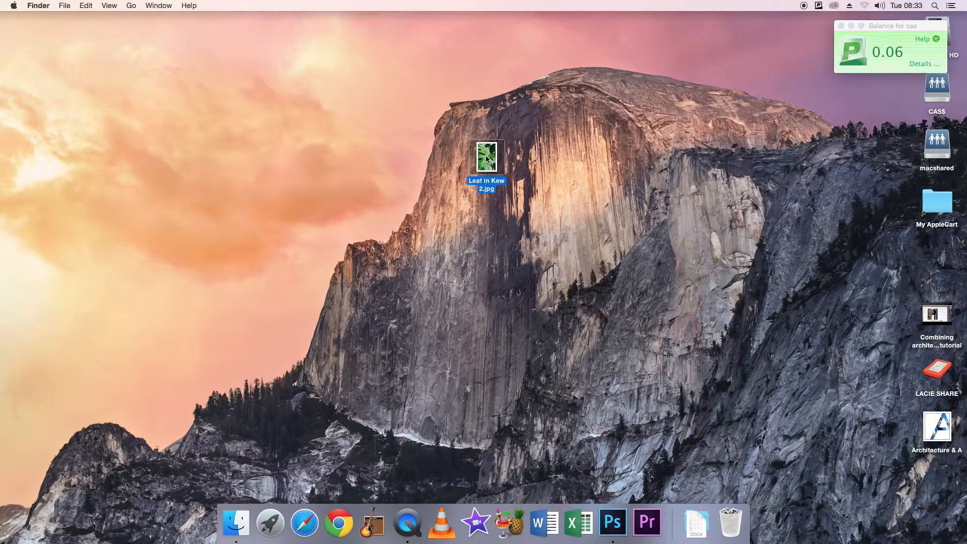
Open the desktop image Leaf in Kew 2.jpg with Silver Efex Pro 2
{"action": "right_click", "coordinate": [486, 156]}
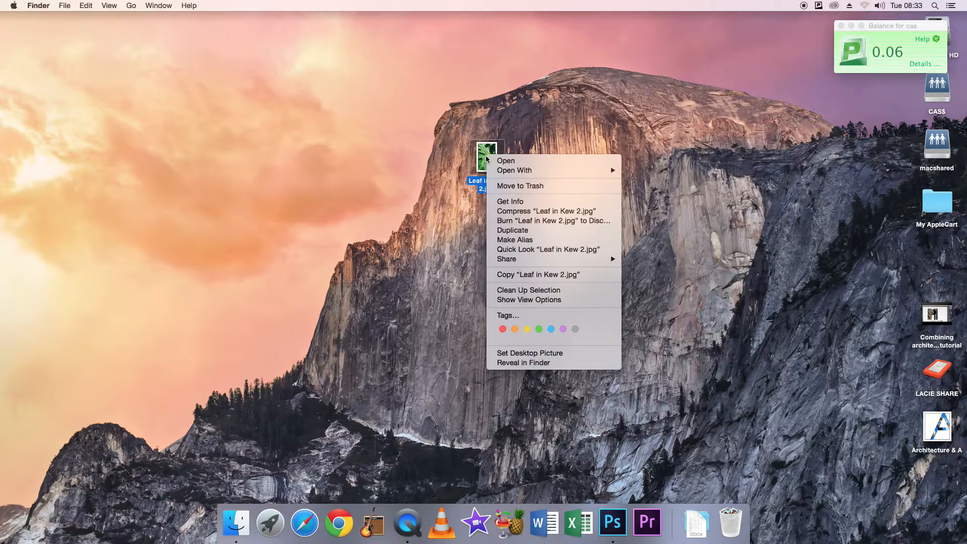
{"action": "mouse_move", "coordinate": [567, 176]}
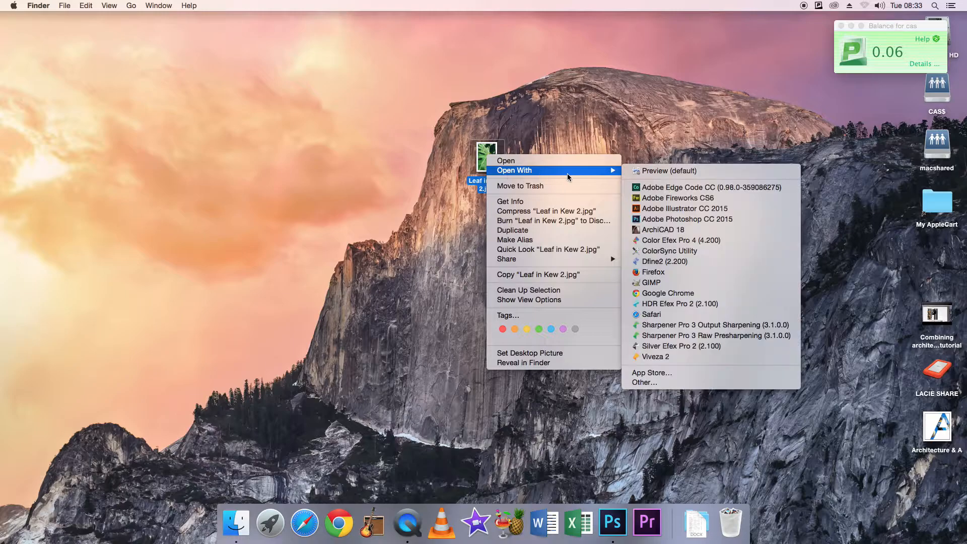
{"action": "left_click", "coordinate": [678, 346]}
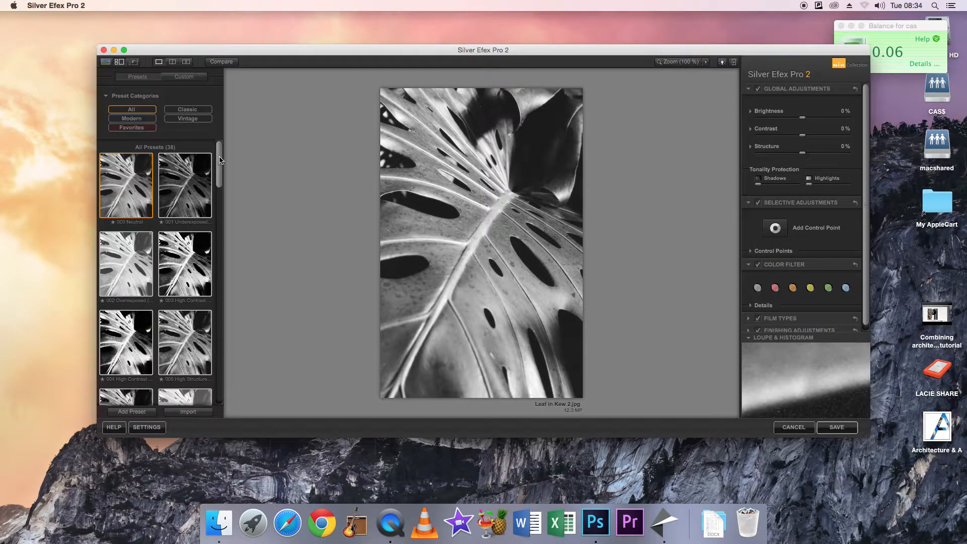
Try the presets 000 Neutral, 034 Yellowed 2, 036 Antique Plate II, 037 Pinhole and 016 Full Dynamic on the leaf image
{"action": "scroll", "coordinate": [219, 160], "scroll_direction": "down", "scroll_amount": 1}
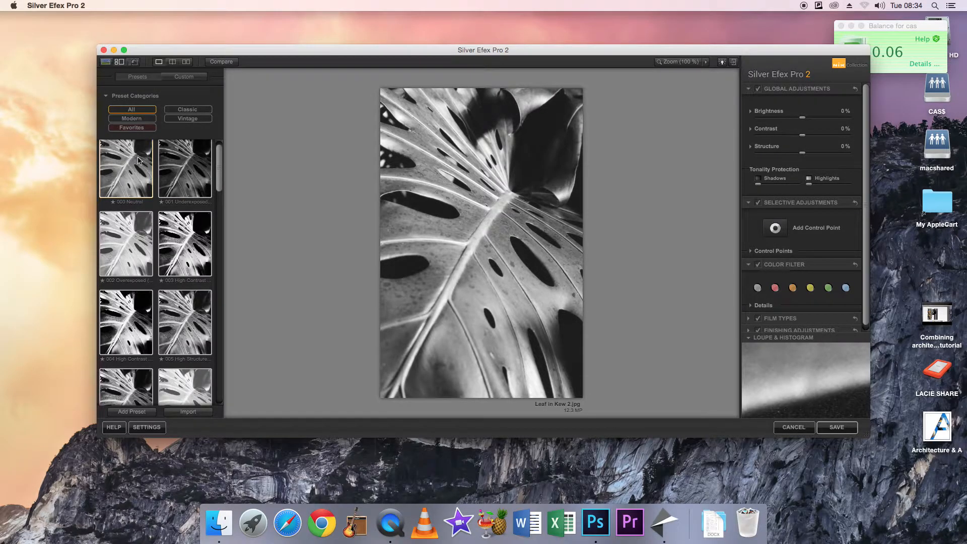
{"action": "left_click", "coordinate": [130, 183]}
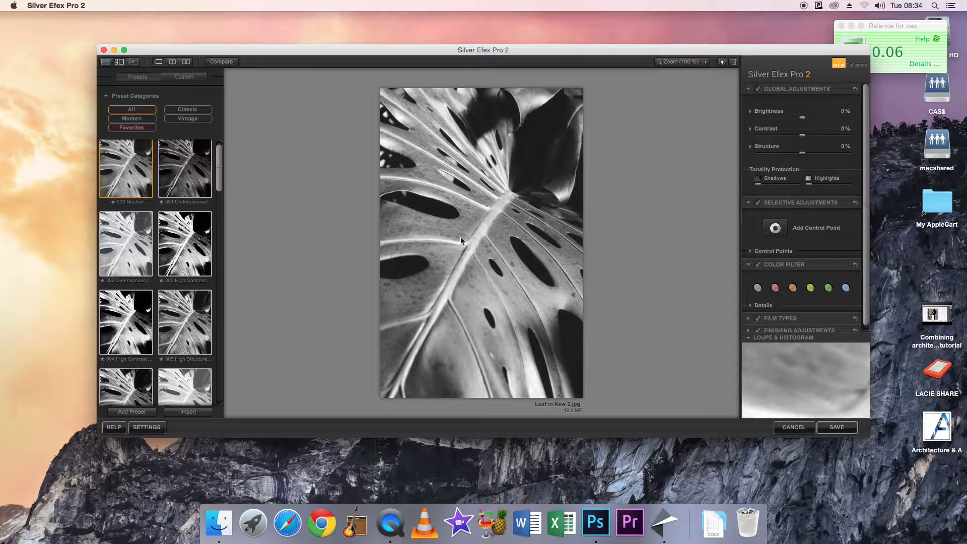
{"action": "left_click_drag", "start_coordinate": [220, 167], "coordinate": [219, 389]}
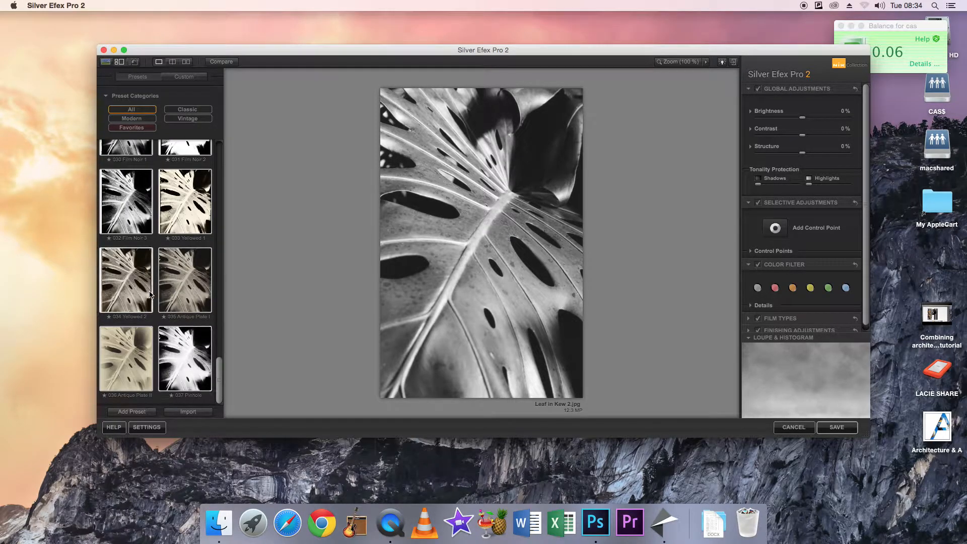
{"action": "left_click", "coordinate": [126, 295]}
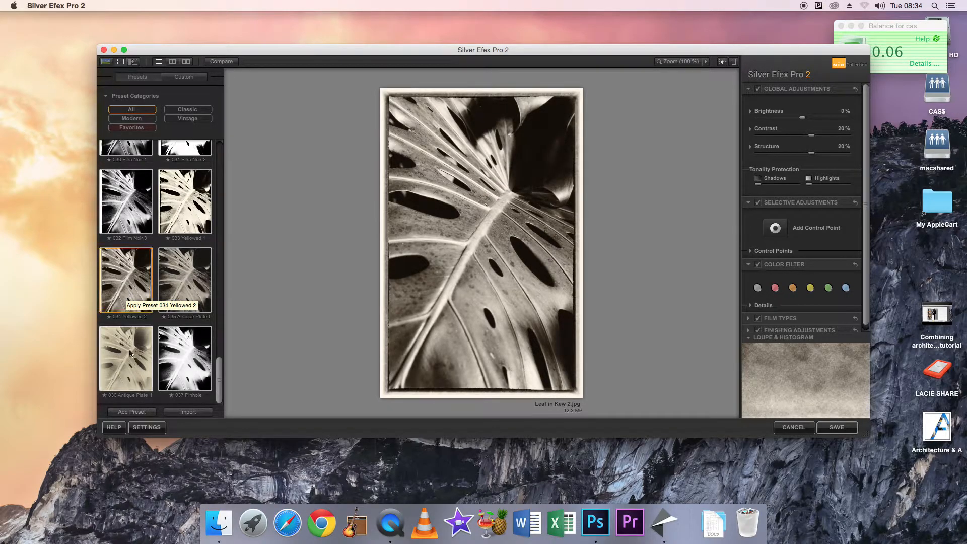
{"action": "left_click", "coordinate": [130, 370]}
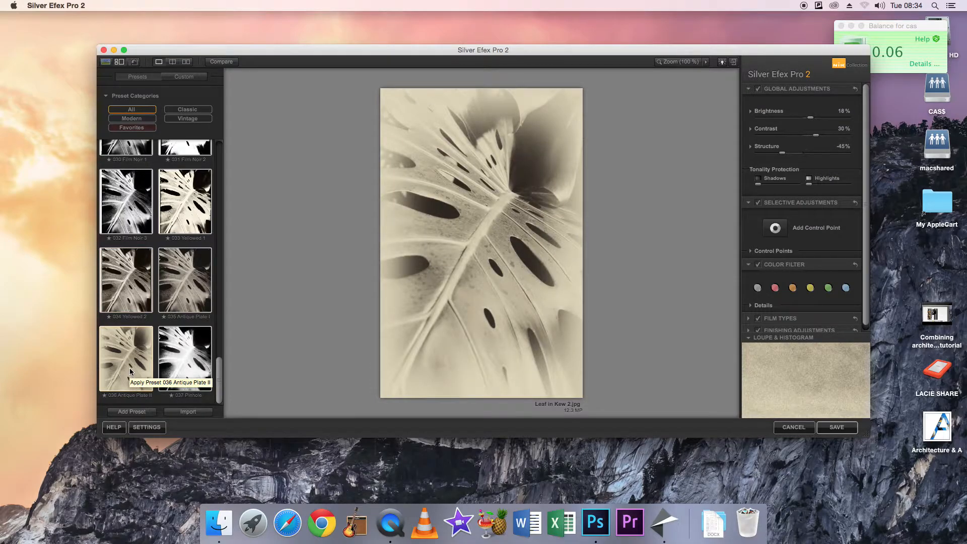
{"action": "left_click", "coordinate": [186, 361]}
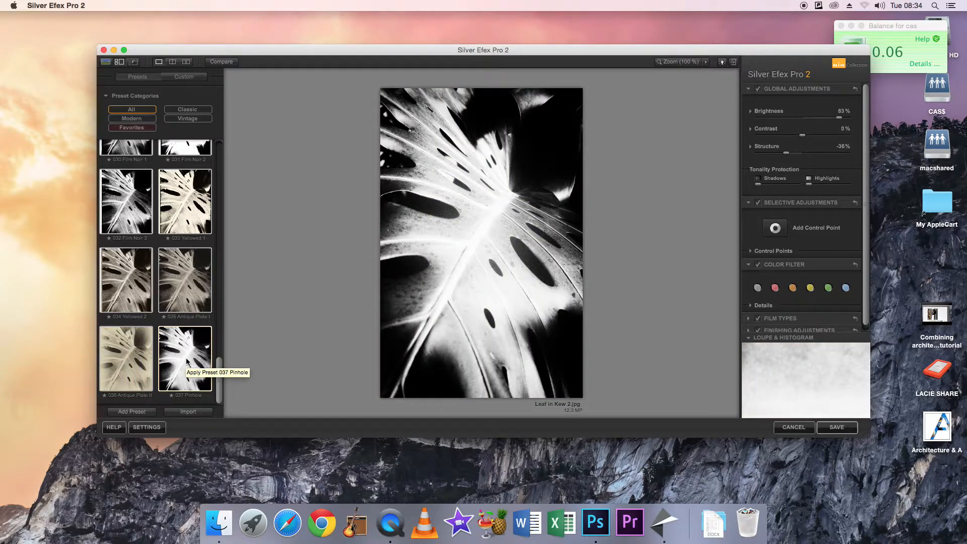
{"action": "left_click_drag", "start_coordinate": [218, 371], "coordinate": [215, 248]}
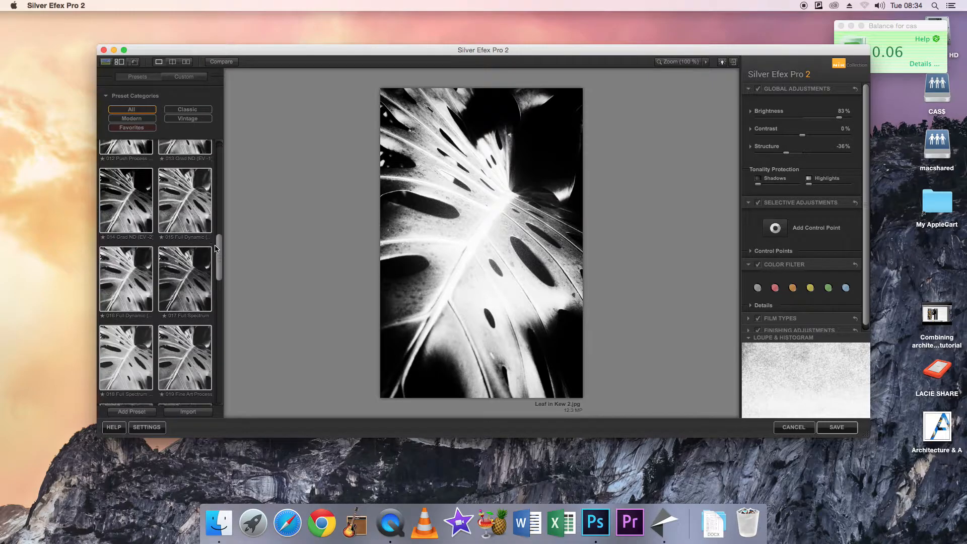
{"action": "left_click", "coordinate": [130, 286]}
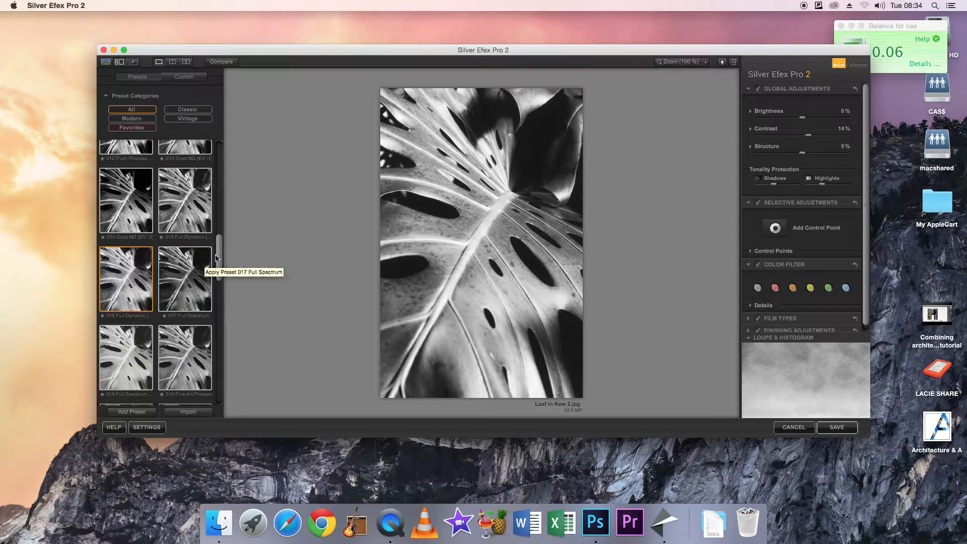
Apply preset 024 Full Contrast to the leaf image
{"action": "scroll", "coordinate": [216, 258], "scroll_direction": "down", "scroll_amount": 5}
{"action": "left_click_drag", "start_coordinate": [222, 273], "coordinate": [225, 299]}
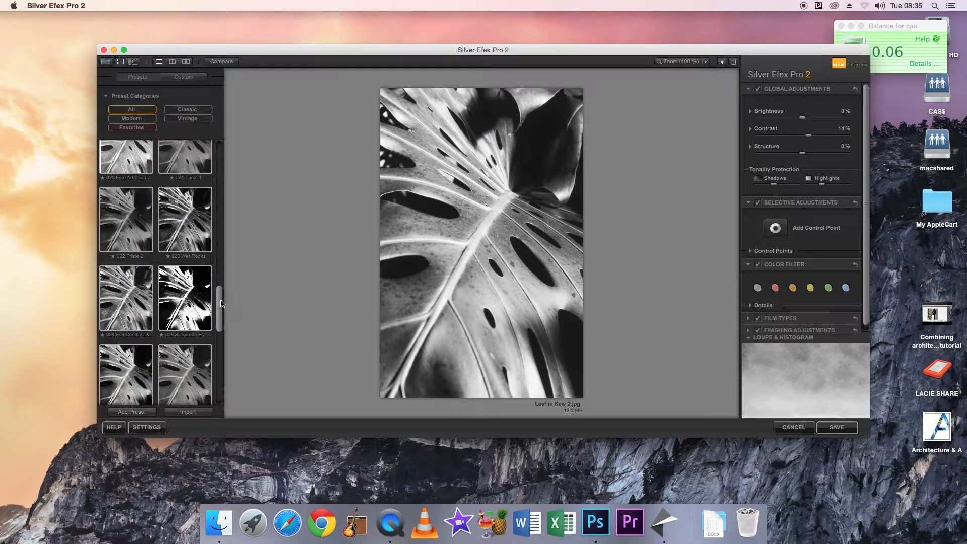
{"action": "left_click", "coordinate": [130, 306]}
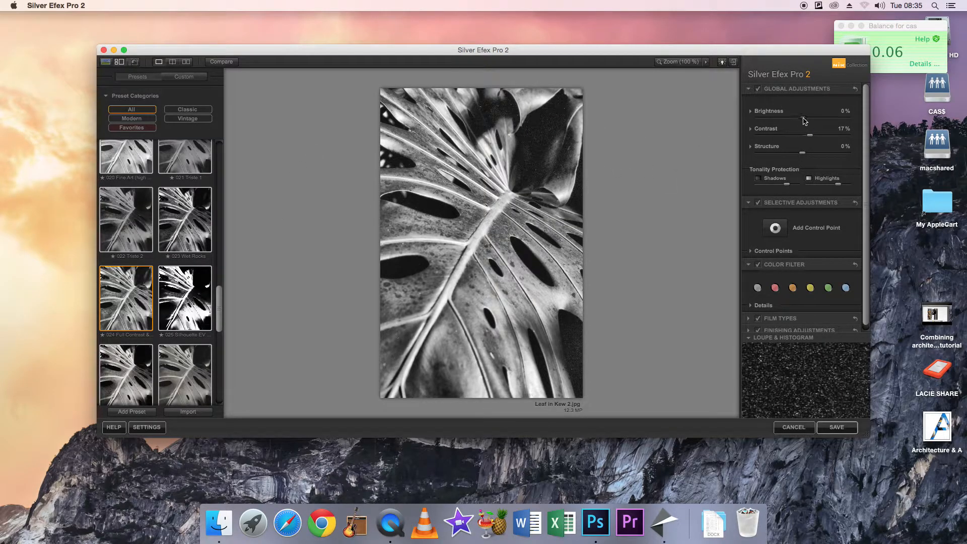
Set the global adjustments to 2% brightness, 2% contrast and 5% structure
{"action": "mouse_move", "coordinate": [804, 122]}
{"action": "left_mouse_down"}
{"action": "mouse_move", "coordinate": [840, 122]}
{"action": "mouse_move", "coordinate": [760, 119]}
{"action": "mouse_move", "coordinate": [804, 119]}
{"action": "left_mouse_up"}
{"action": "left_click_drag", "start_coordinate": [812, 138], "coordinate": [754, 136]}
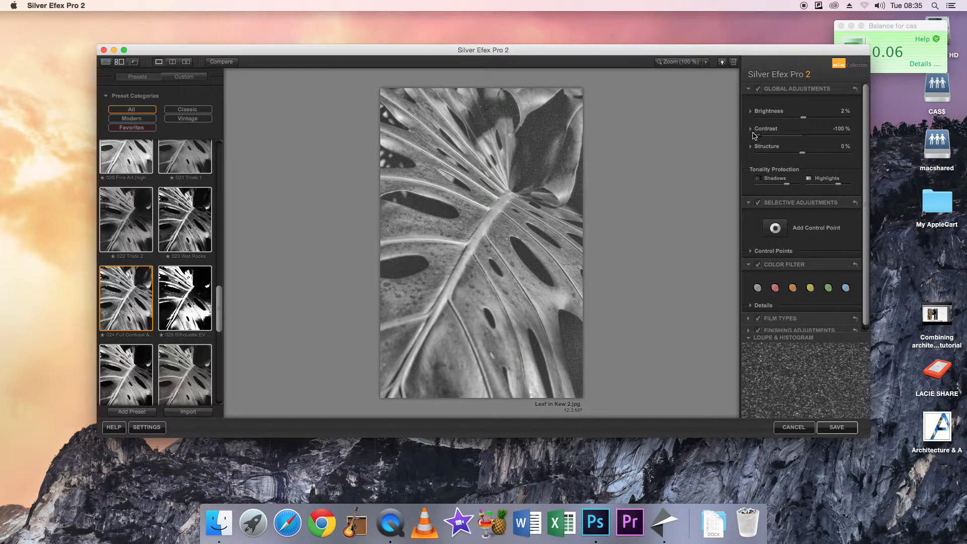
{"action": "left_click_drag", "start_coordinate": [759, 136], "coordinate": [804, 139]}
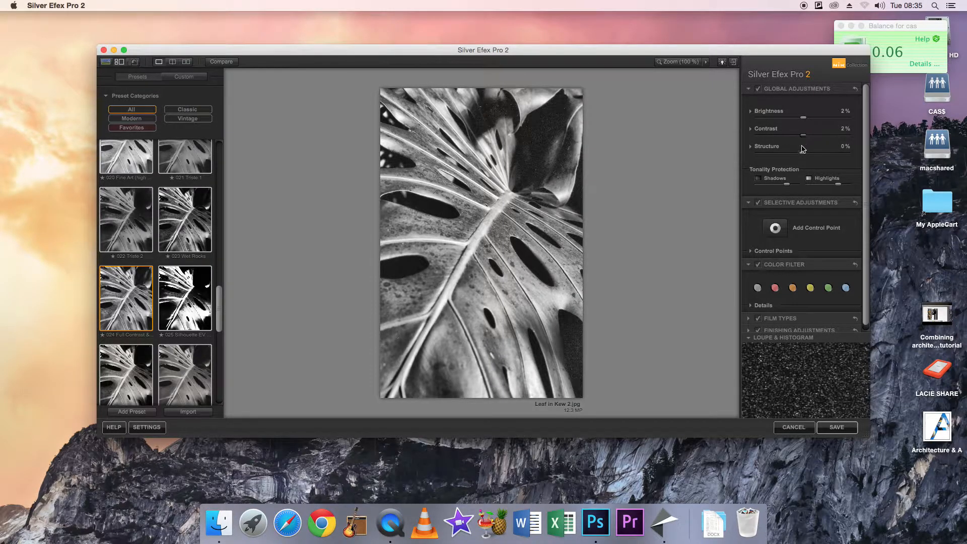
{"action": "left_click_drag", "start_coordinate": [803, 156], "coordinate": [742, 156]}
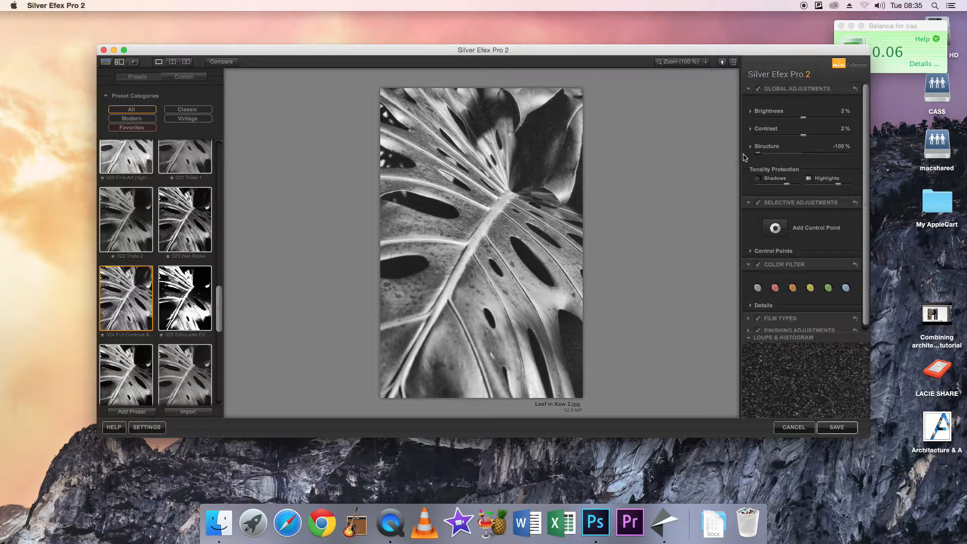
{"action": "left_click_drag", "start_coordinate": [760, 157], "coordinate": [854, 157]}
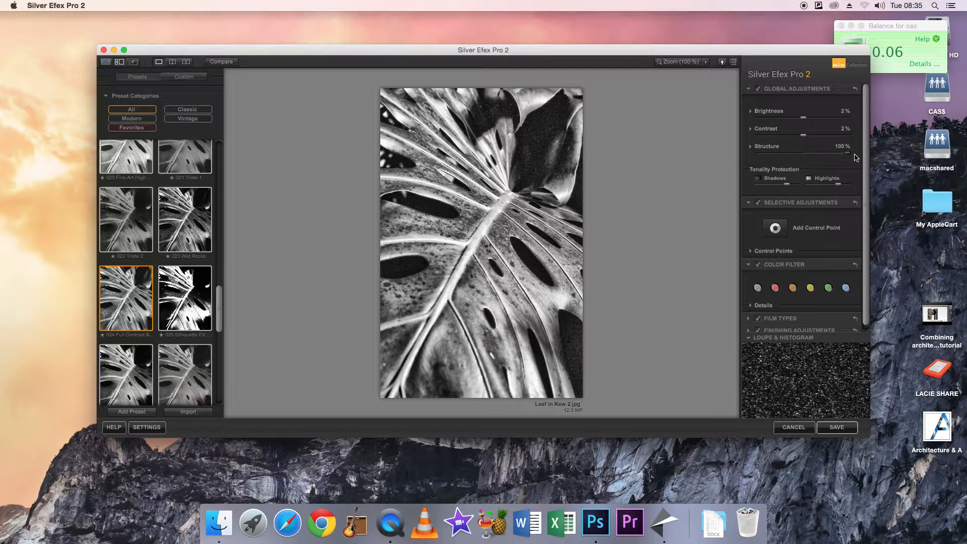
{"action": "left_click_drag", "start_coordinate": [849, 156], "coordinate": [806, 156]}
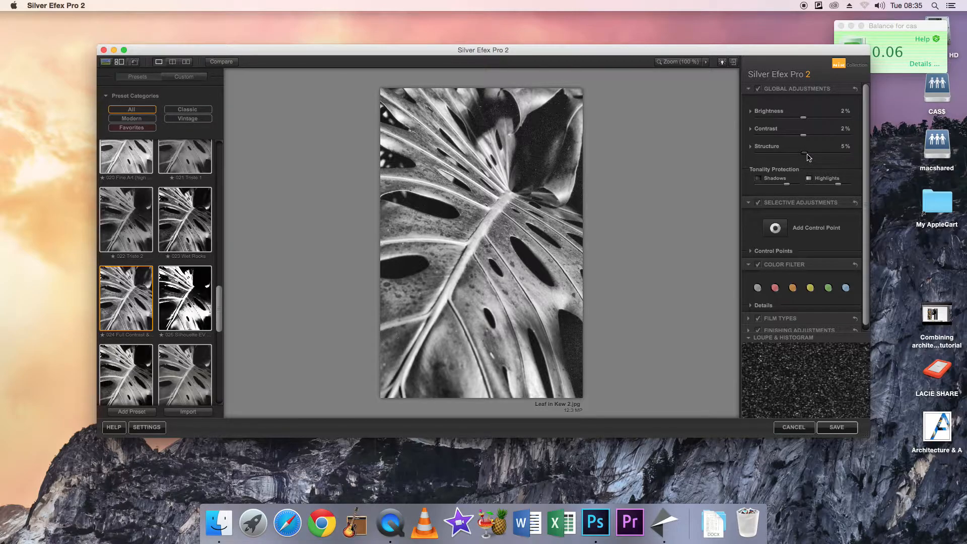
Add a control point on the dark leaf in the image's upper right, expand its full set of adjustments and centre it on that leaf
{"action": "left_click", "coordinate": [776, 230]}
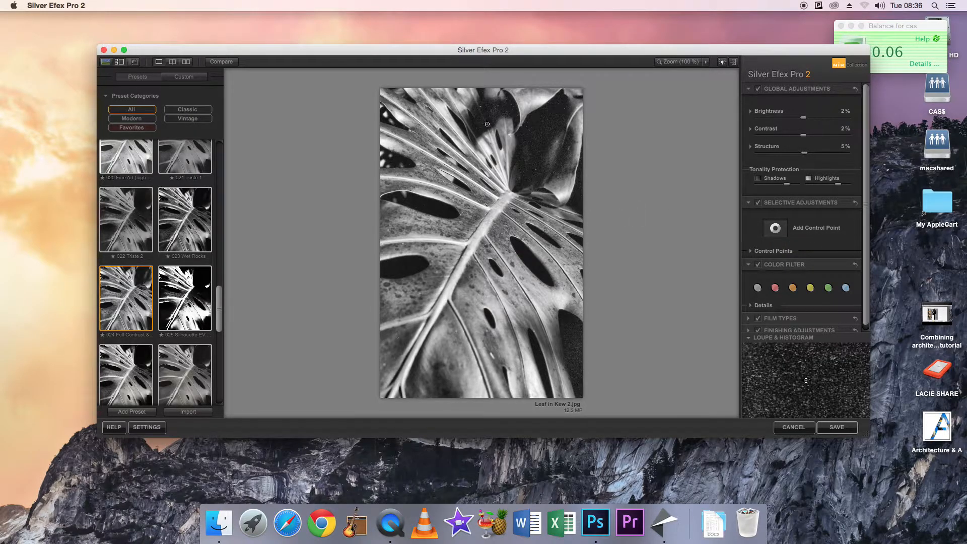
{"action": "left_click", "coordinate": [528, 151]}
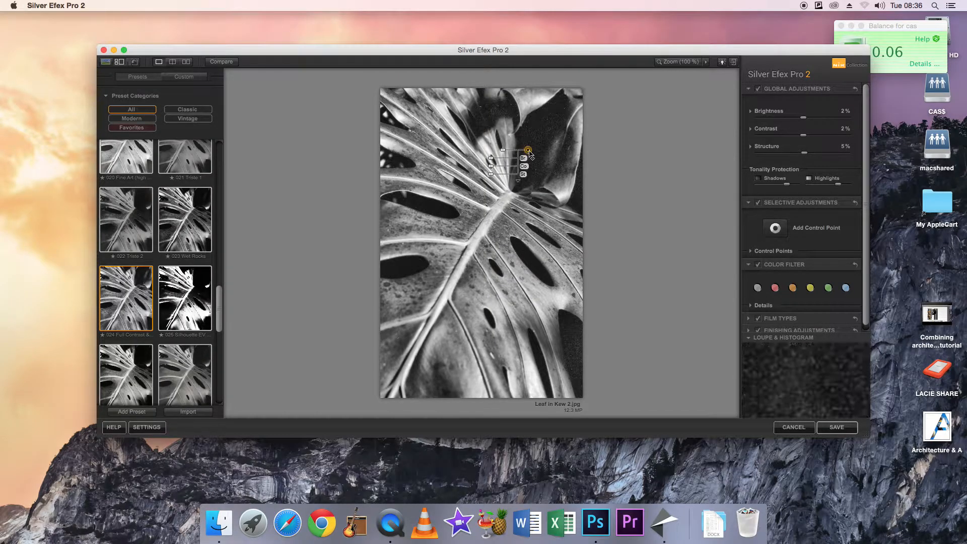
{"action": "left_click", "coordinate": [518, 182]}
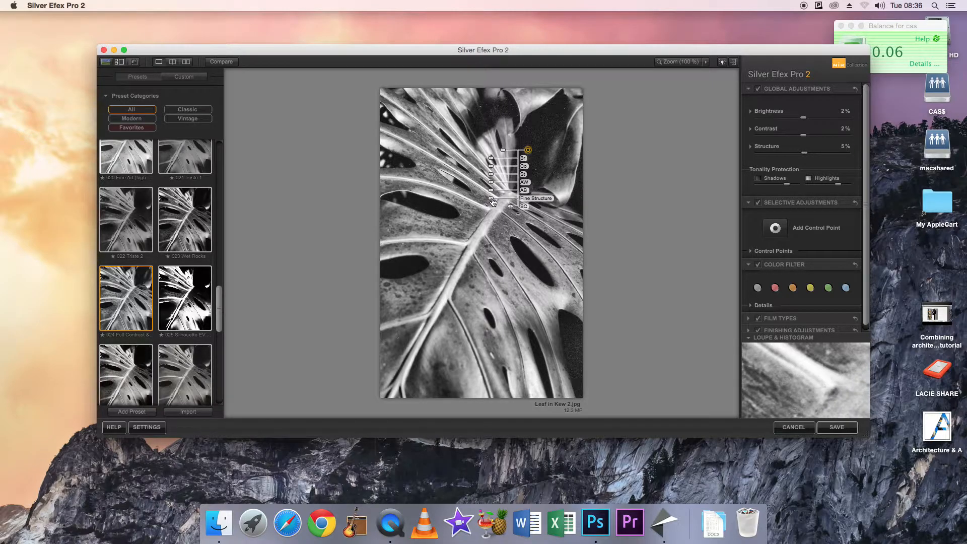
{"action": "left_click", "coordinate": [529, 151]}
{"action": "left_click_drag", "start_coordinate": [529, 151], "coordinate": [506, 147]}
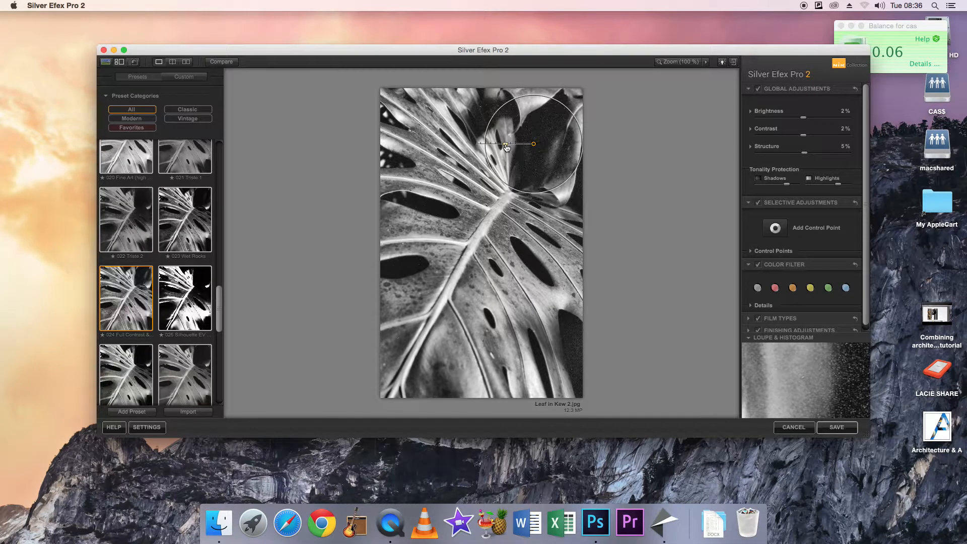
Set the dark leaf control point's brightness to about -9%, slightly reduce its structure and amplify whites, and leave selective colorization at 0%
{"action": "left_click_drag", "start_coordinate": [506, 146], "coordinate": [492, 155]}
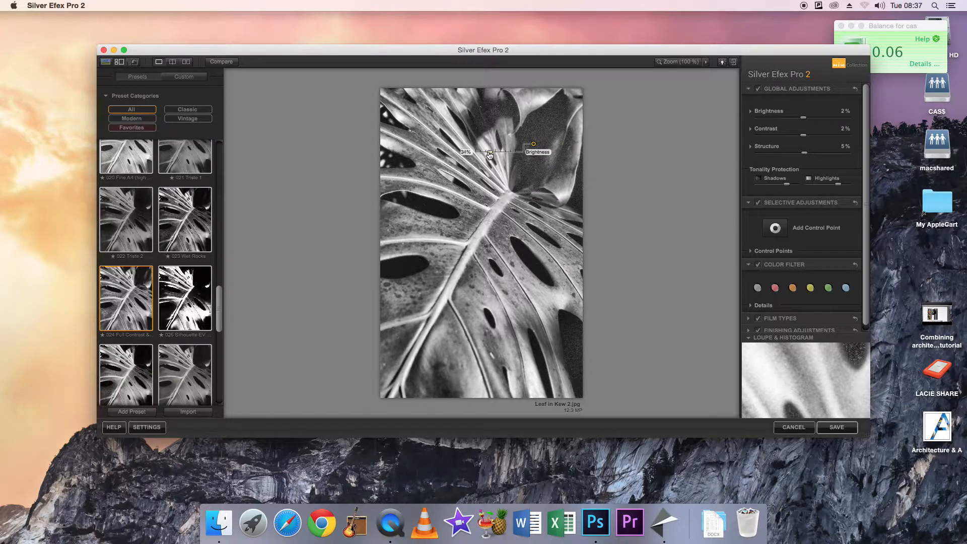
{"action": "left_click_drag", "start_coordinate": [490, 155], "coordinate": [506, 154]}
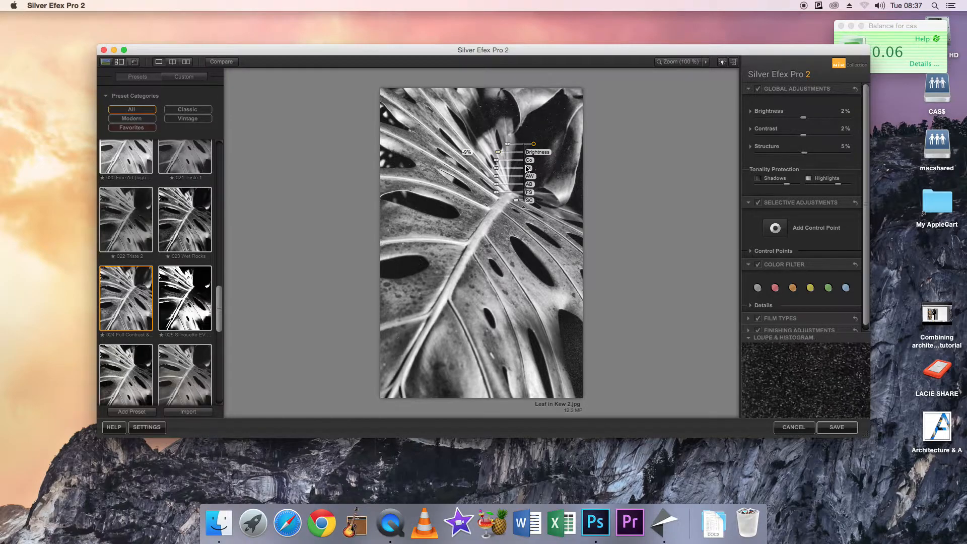
{"action": "mouse_move", "coordinate": [497, 168]}
{"action": "left_mouse_down"}
{"action": "mouse_move", "coordinate": [481, 172]}
{"action": "mouse_move", "coordinate": [516, 171]}
{"action": "mouse_move", "coordinate": [486, 172]}
{"action": "mouse_move", "coordinate": [499, 171]}
{"action": "left_mouse_up"}
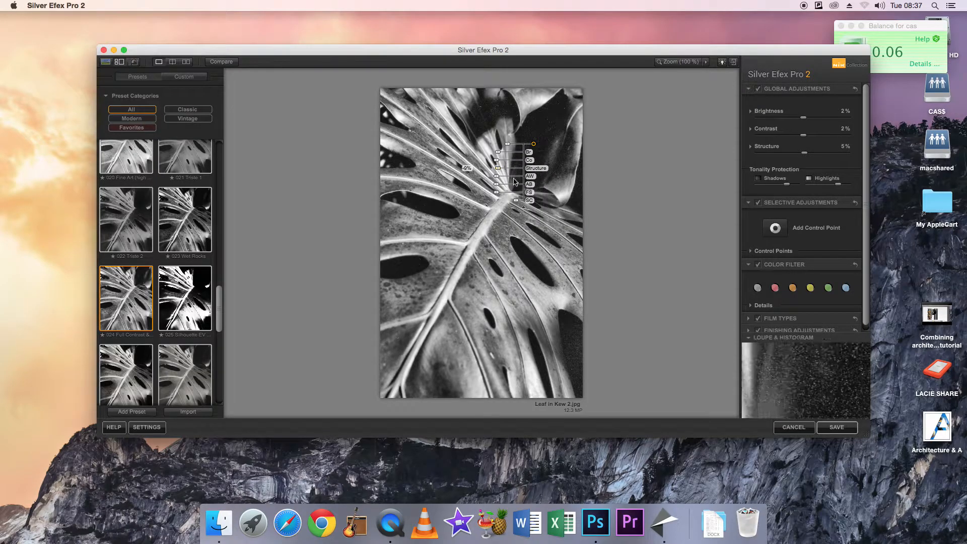
{"action": "mouse_move", "coordinate": [497, 176]}
{"action": "left_mouse_down"}
{"action": "mouse_move", "coordinate": [478, 181]}
{"action": "mouse_move", "coordinate": [501, 180]}
{"action": "left_mouse_up"}
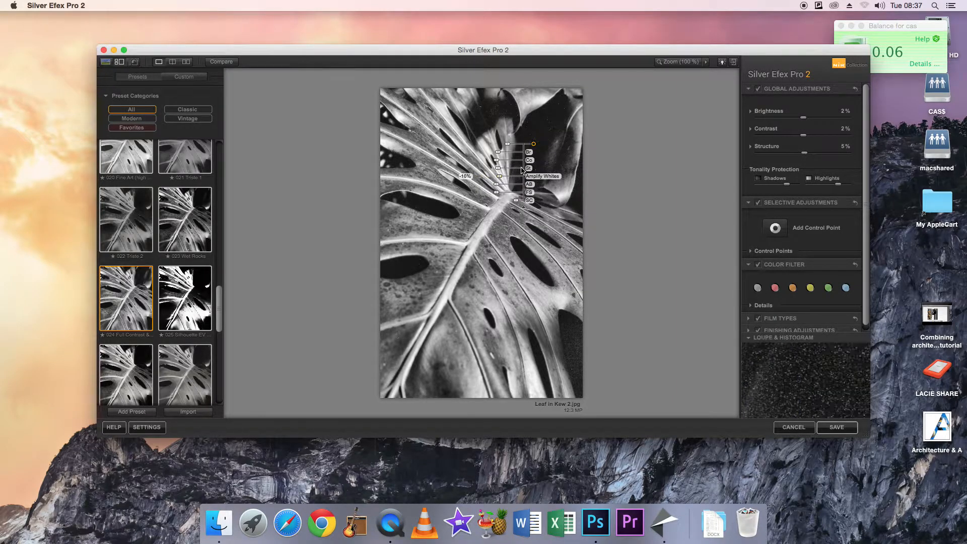
{"action": "mouse_move", "coordinate": [516, 204]}
{"action": "left_mouse_down"}
{"action": "mouse_move", "coordinate": [480, 205]}
{"action": "mouse_move", "coordinate": [524, 202]}
{"action": "left_mouse_up"}
{"action": "left_click", "coordinate": [524, 206]}
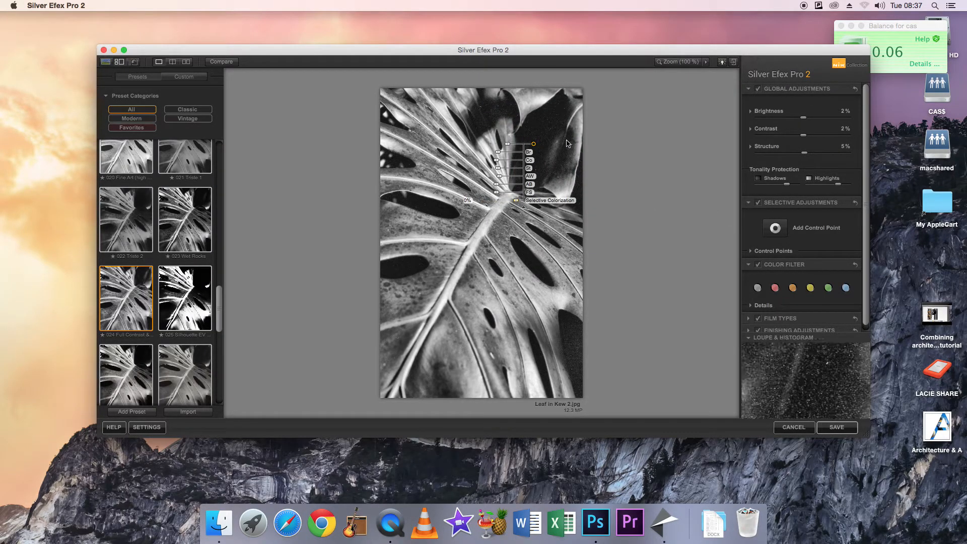
Add a second control point on the lower left of the main leaf with selective colorization at 0% and brightness at -1%
{"action": "left_click", "coordinate": [776, 229]}
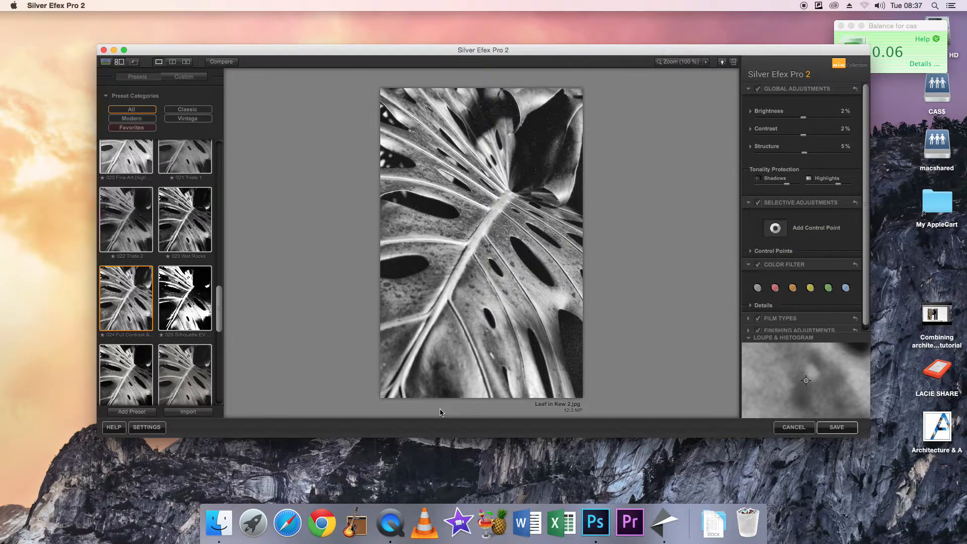
{"action": "left_click", "coordinate": [406, 301]}
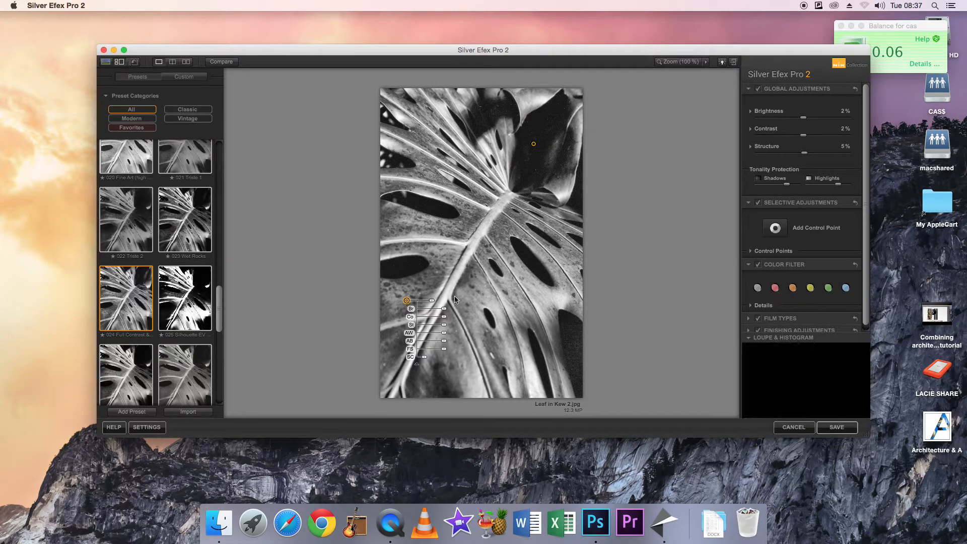
{"action": "mouse_move", "coordinate": [425, 357]}
{"action": "left_mouse_down"}
{"action": "mouse_move", "coordinate": [465, 361]}
{"action": "mouse_move", "coordinate": [421, 360]}
{"action": "left_mouse_up"}
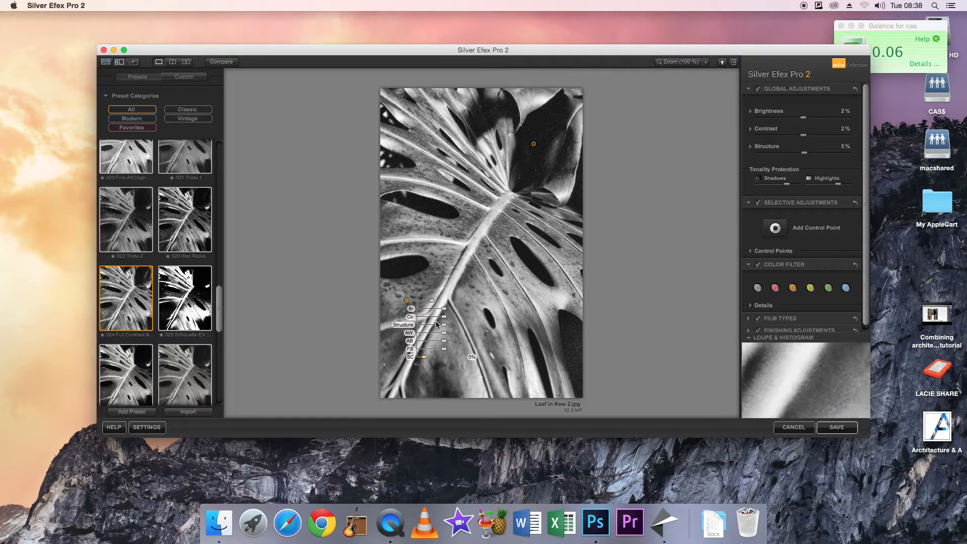
{"action": "left_click_drag", "start_coordinate": [444, 309], "coordinate": [446, 313]}
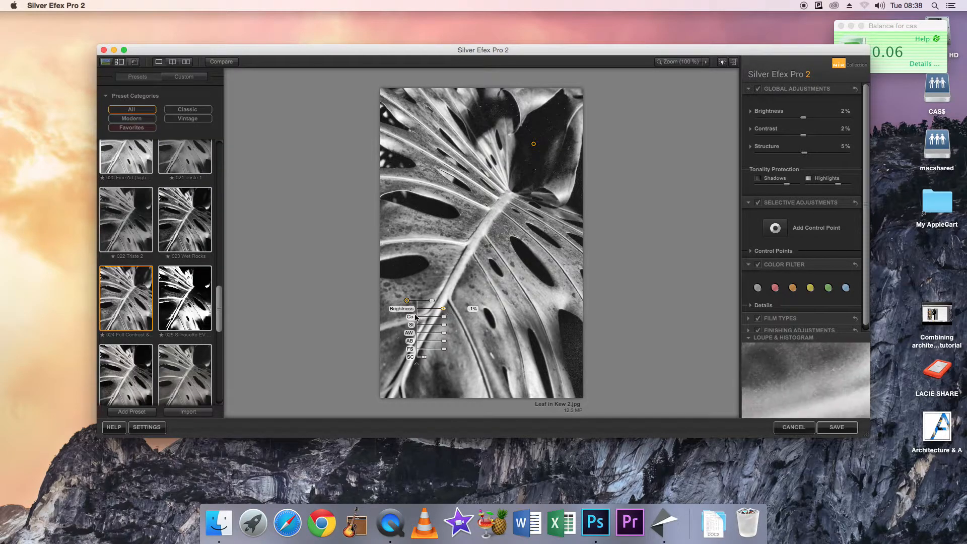
{"action": "left_click", "coordinate": [777, 230]}
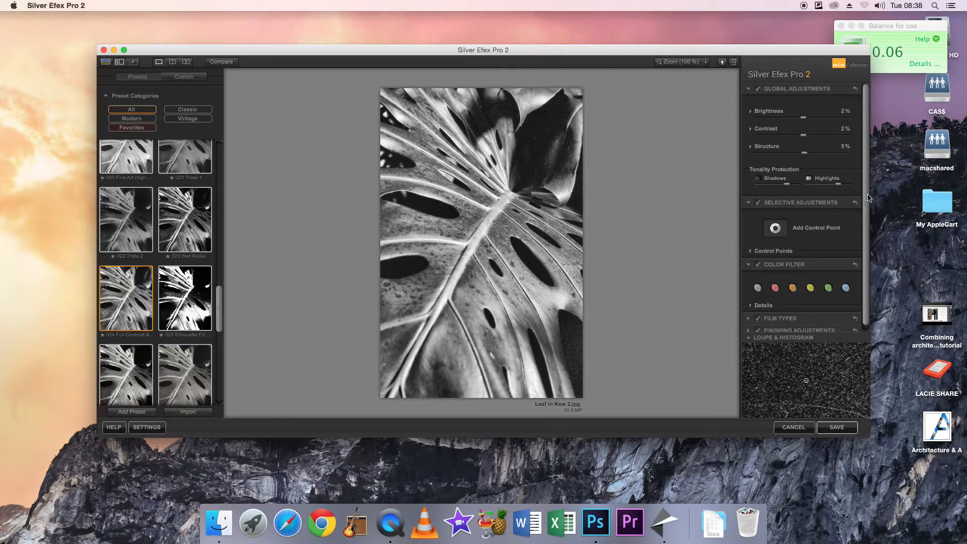
Expand the finishing adjustments, apply Coffee toning number 13 to the image, and preview the image borders but leave them off
{"action": "scroll", "coordinate": [867, 197], "scroll_direction": "down", "scroll_amount": 1}
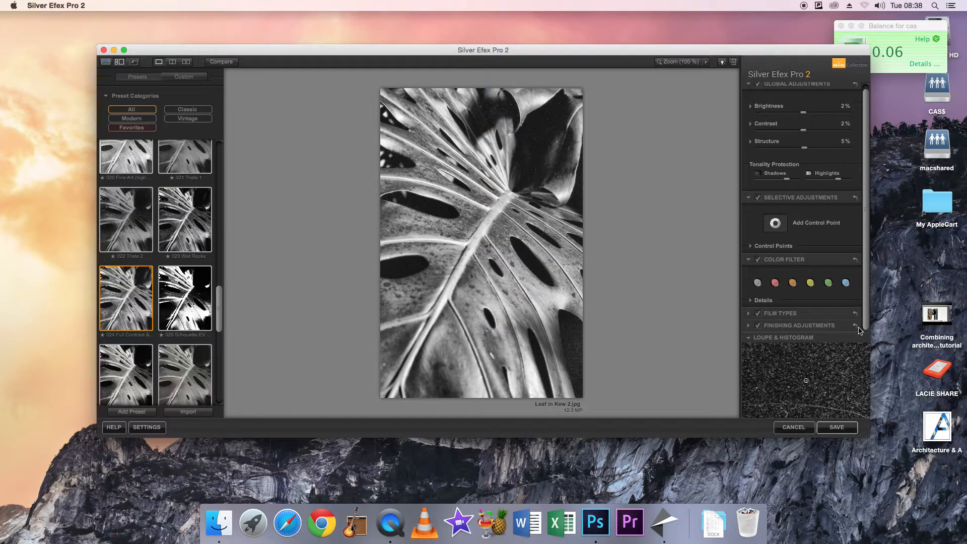
{"action": "left_click", "coordinate": [829, 328]}
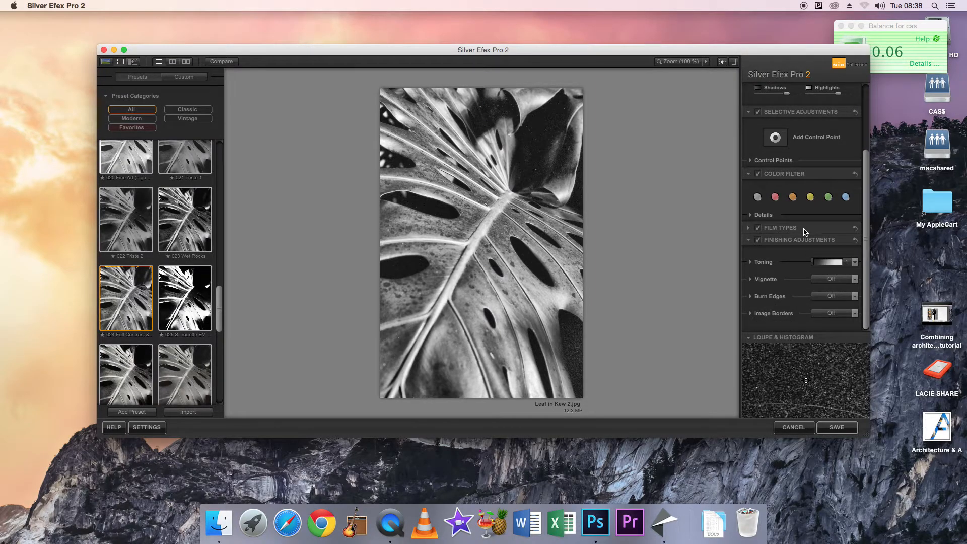
{"action": "left_click", "coordinate": [855, 262]}
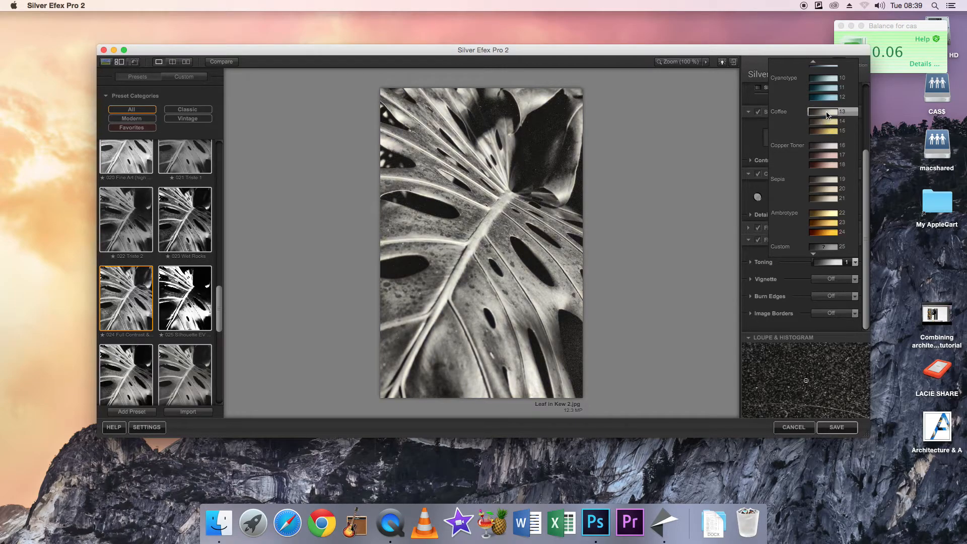
{"action": "left_click", "coordinate": [827, 115]}
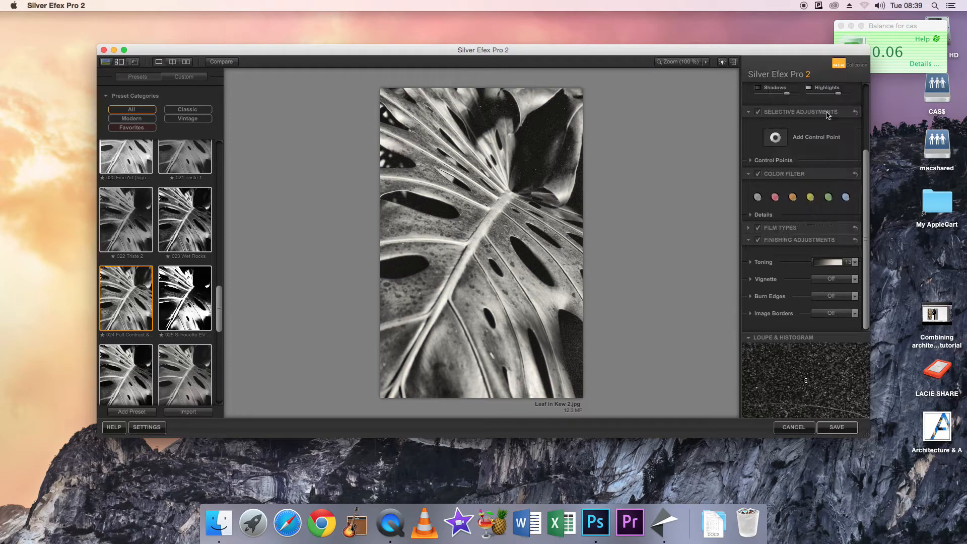
{"action": "left_click", "coordinate": [856, 314]}
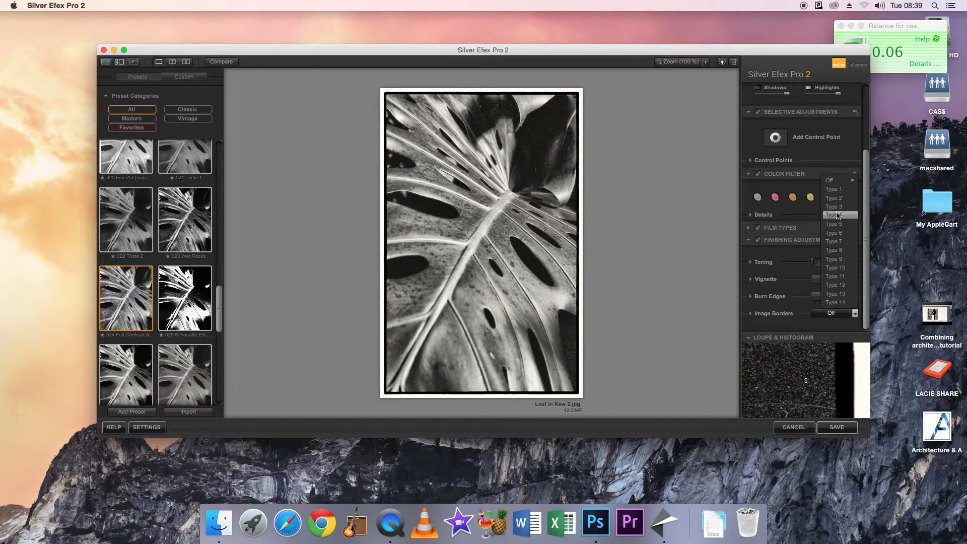
{"action": "left_click", "coordinate": [841, 317]}
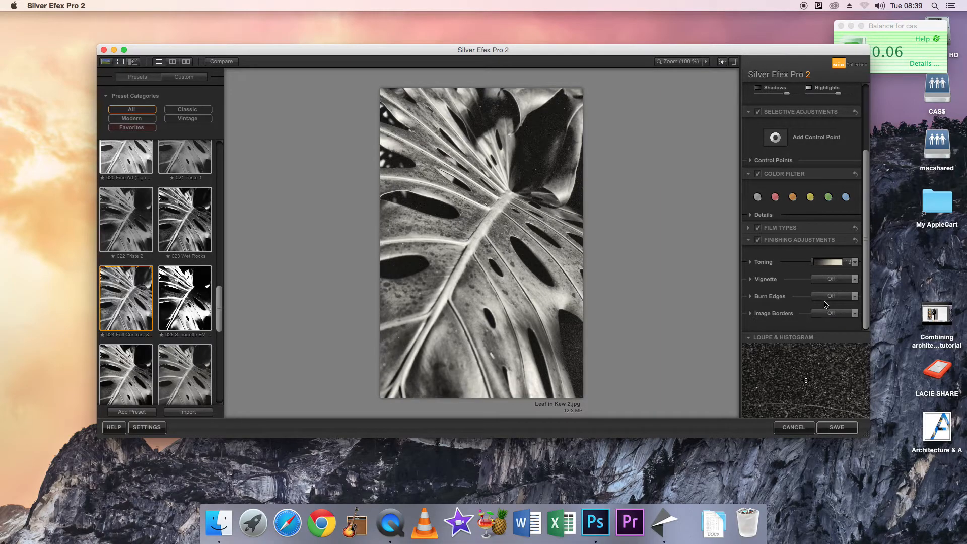
Burn the image edges with an All Edges (Soft) preset and set the vignette to Black Frame 1
{"action": "left_click", "coordinate": [855, 297]}
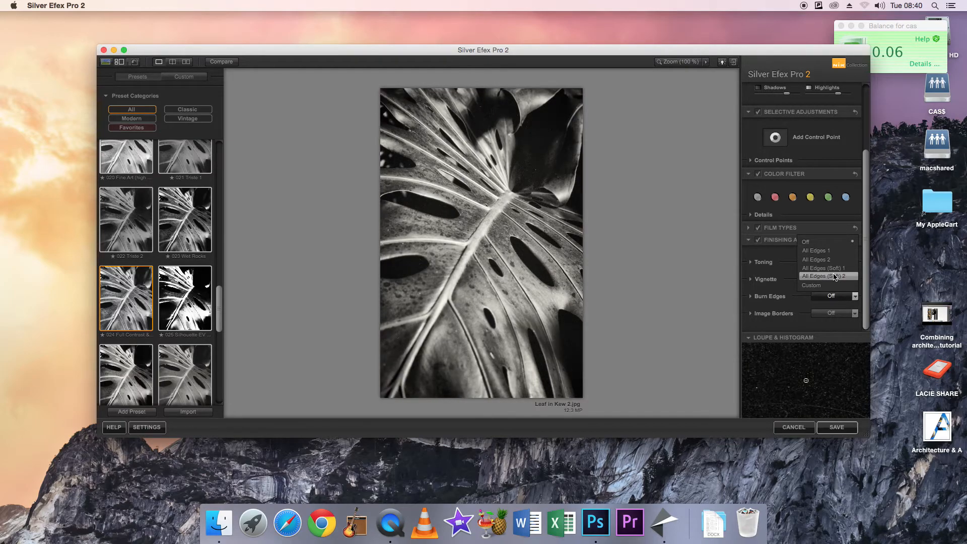
{"action": "left_click", "coordinate": [833, 272]}
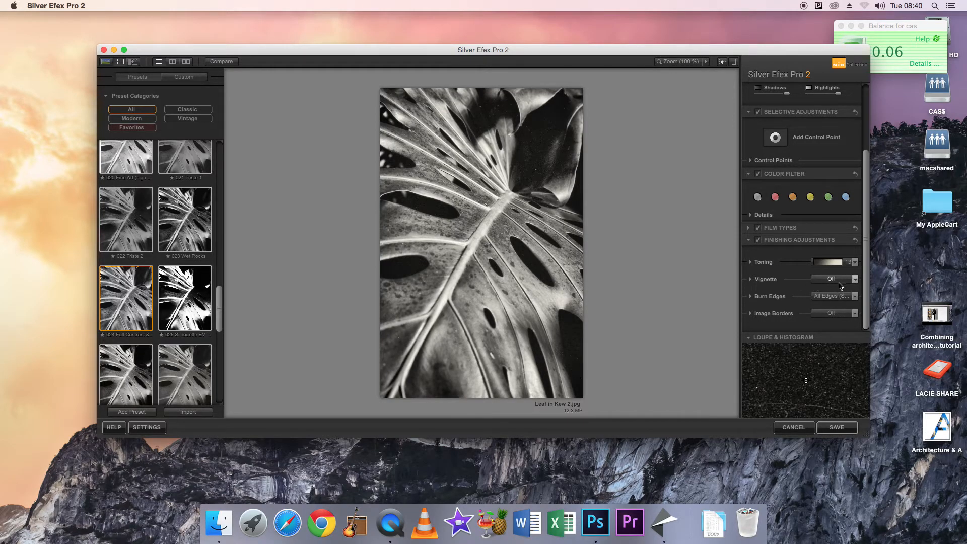
{"action": "left_click", "coordinate": [854, 280]}
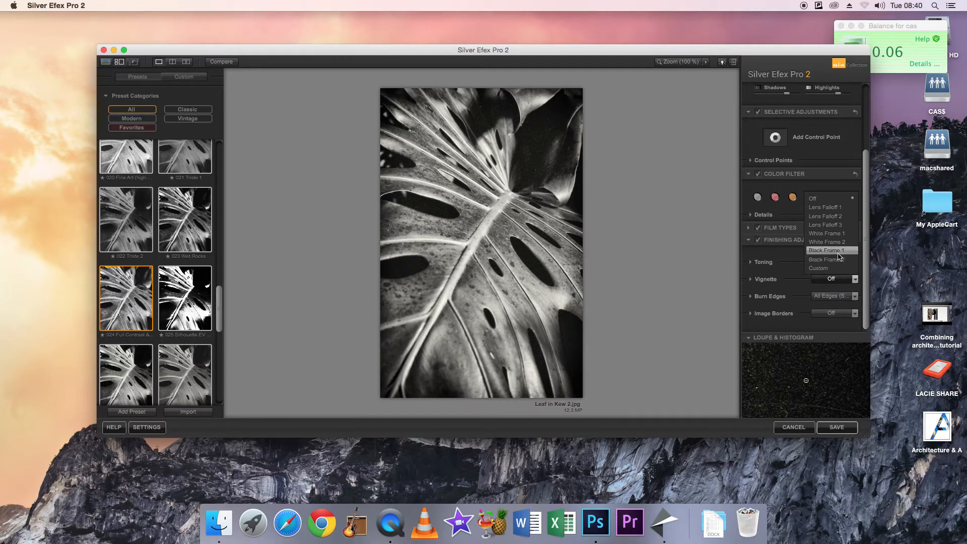
{"action": "left_click", "coordinate": [839, 251]}
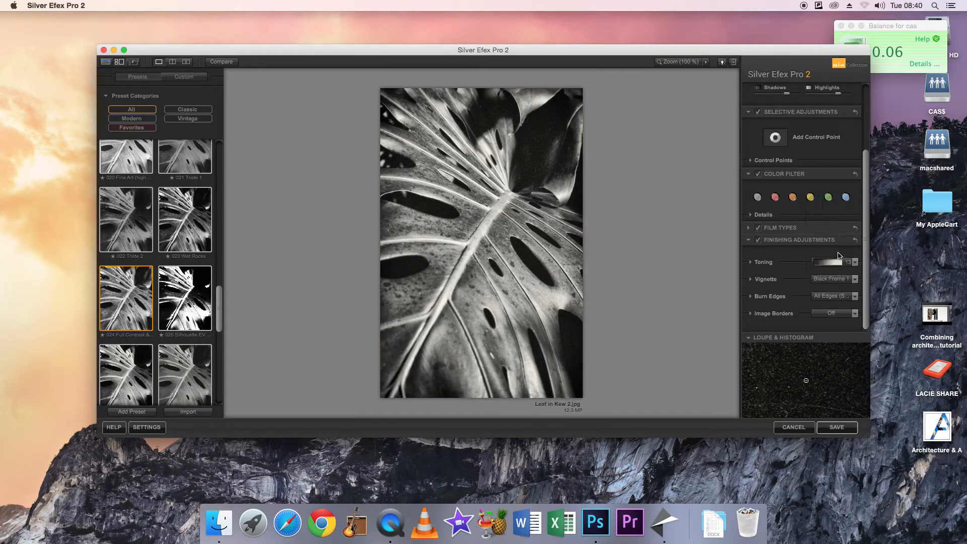
Save the edited image and check Leaf in Kew 2.jpg from the desktop in Preview, closing it when done
{"action": "left_click", "coordinate": [837, 428]}
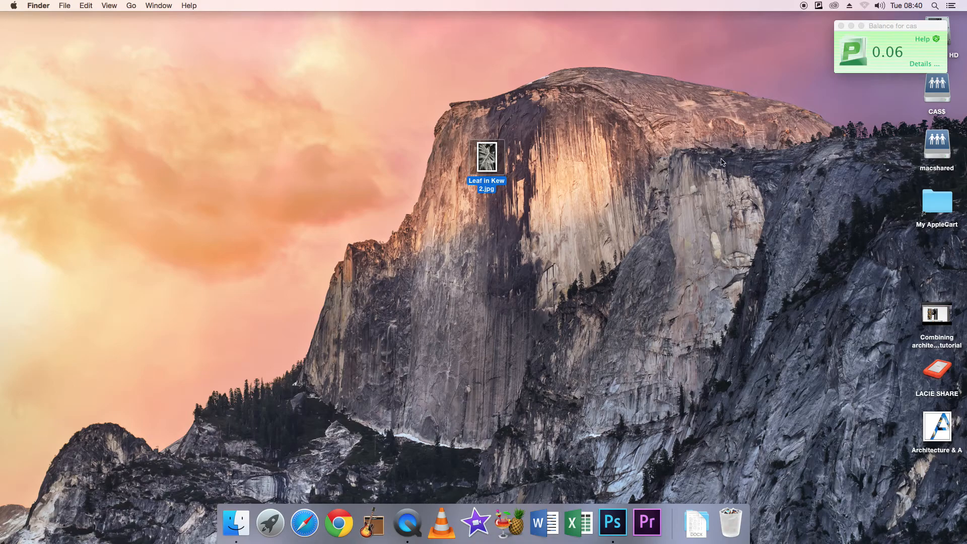
{"action": "double_click", "coordinate": [488, 158]}
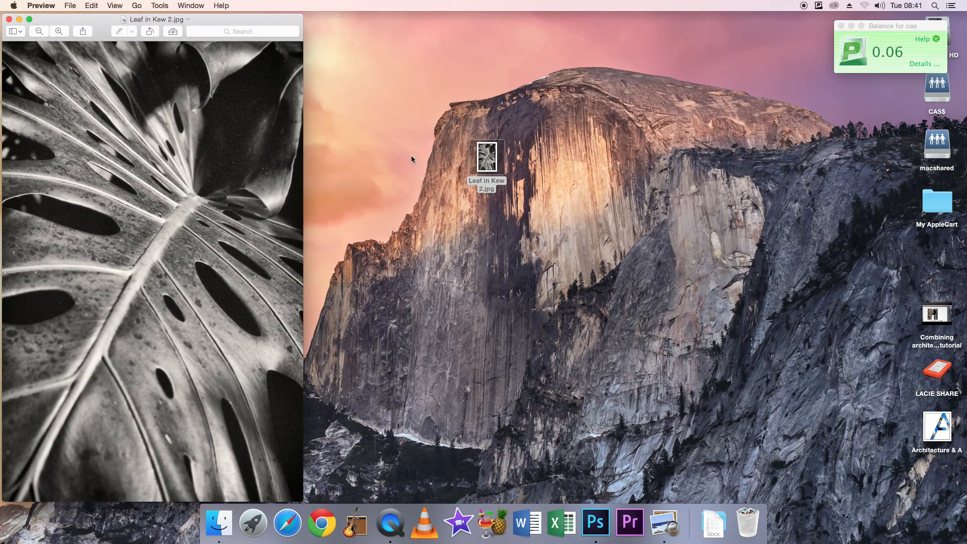
{"action": "left_click_drag", "start_coordinate": [256, 19], "coordinate": [590, 19]}
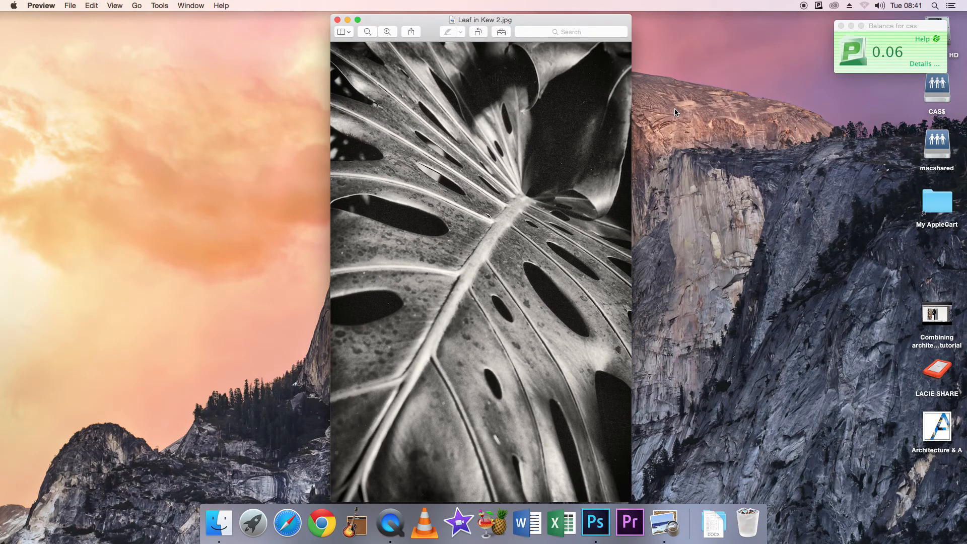
{"action": "left_click", "coordinate": [337, 20]}
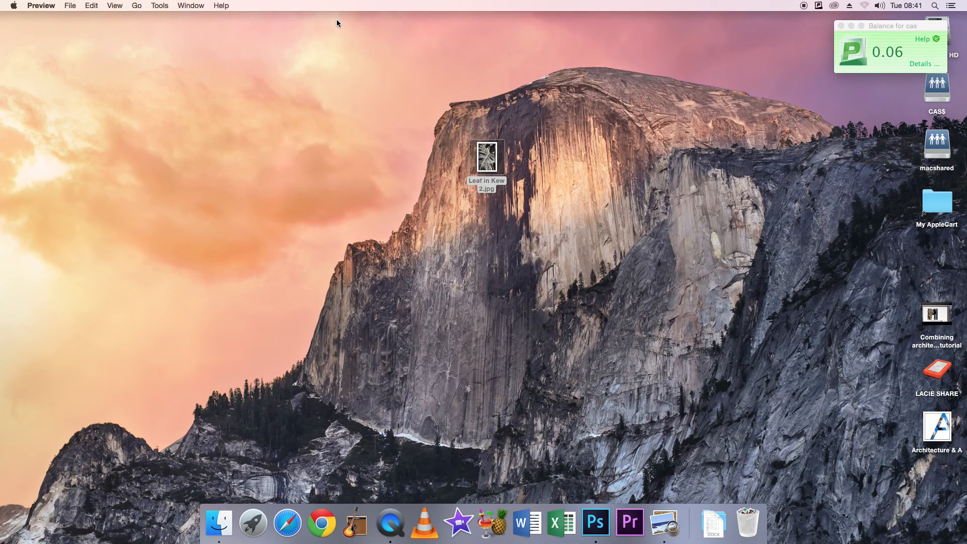